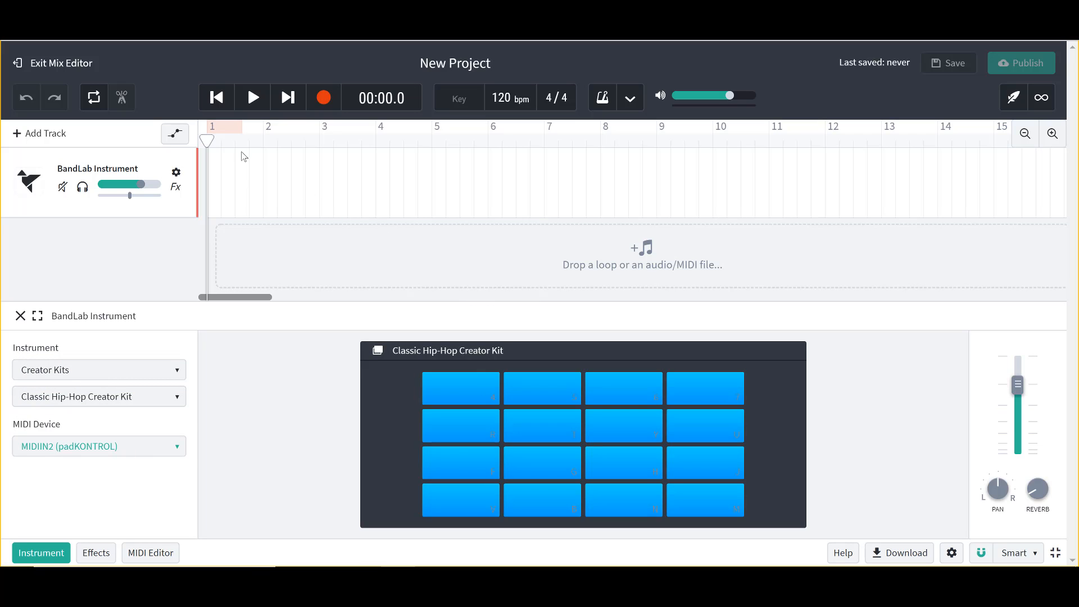
Step: Turn on looping and extend the loop range to cover the full first bar, ending at bar 2
{"action": "left_click", "coordinate": [1051, 135]}
{"action": "left_click", "coordinate": [1050, 135]}
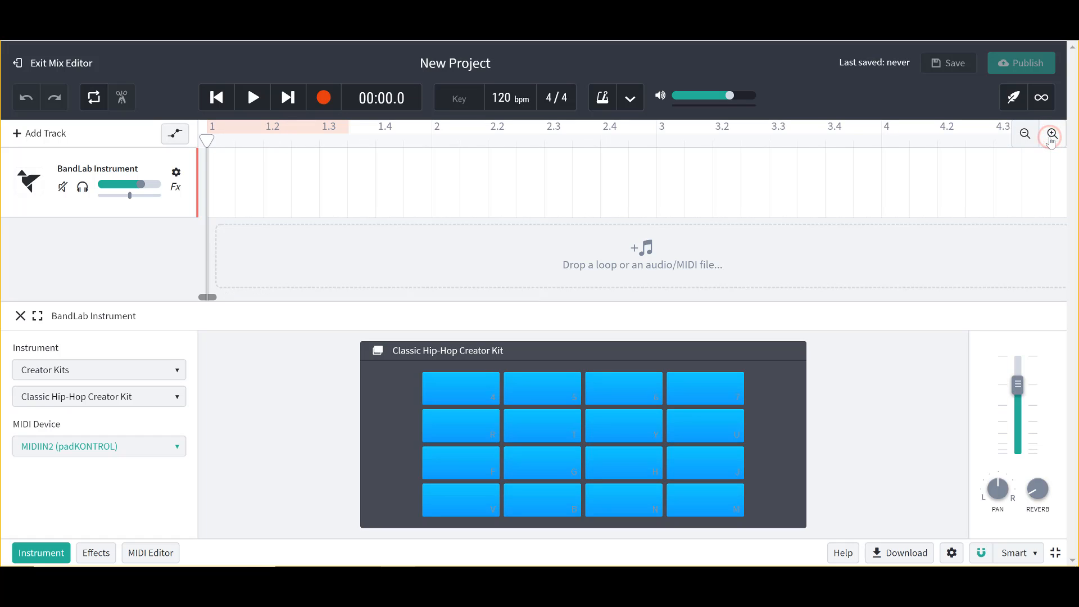
{"action": "left_click", "coordinate": [1051, 135]}
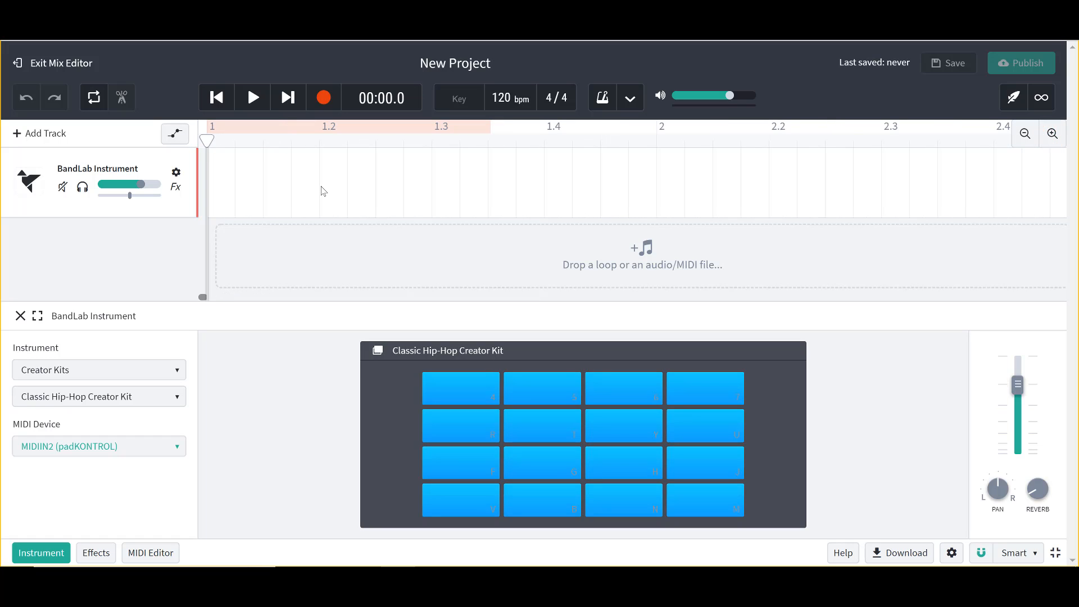
{"action": "left_click", "coordinate": [98, 105]}
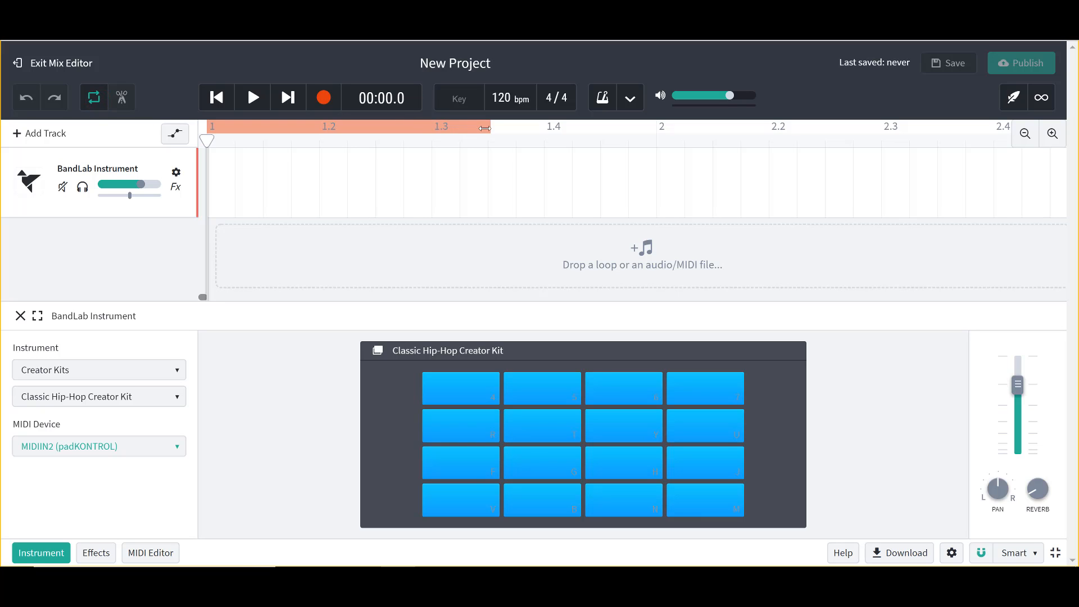
{"action": "left_click_drag", "start_coordinate": [556, 134], "coordinate": [644, 126]}
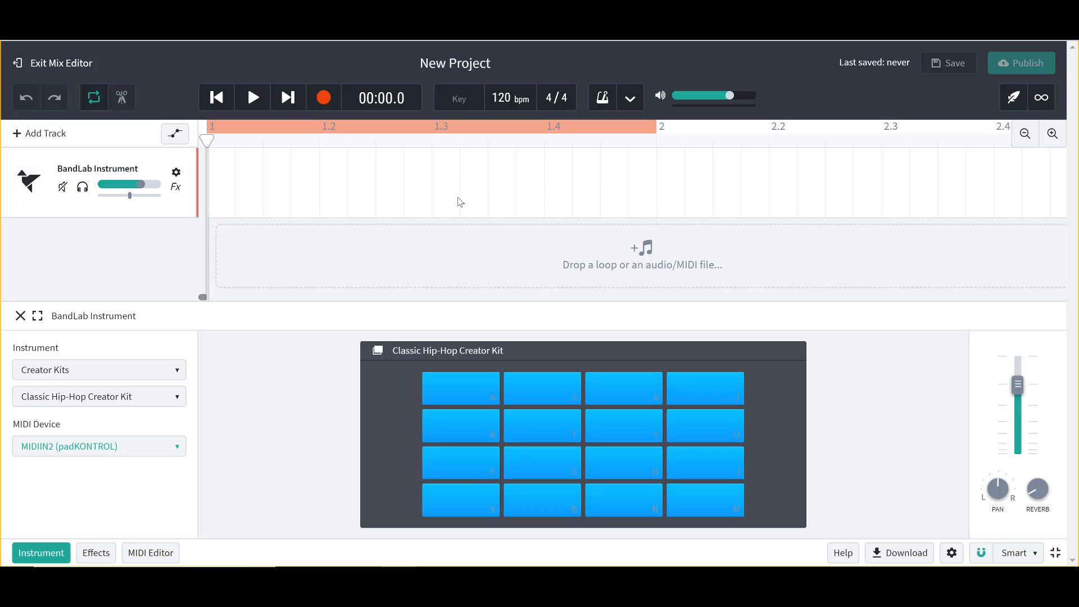
Step: Enable the metronome, set the tempo to 95 bpm, and loop-record a one-bar drum pattern on the BandLab Instrument track
{"action": "left_click", "coordinate": [594, 107]}
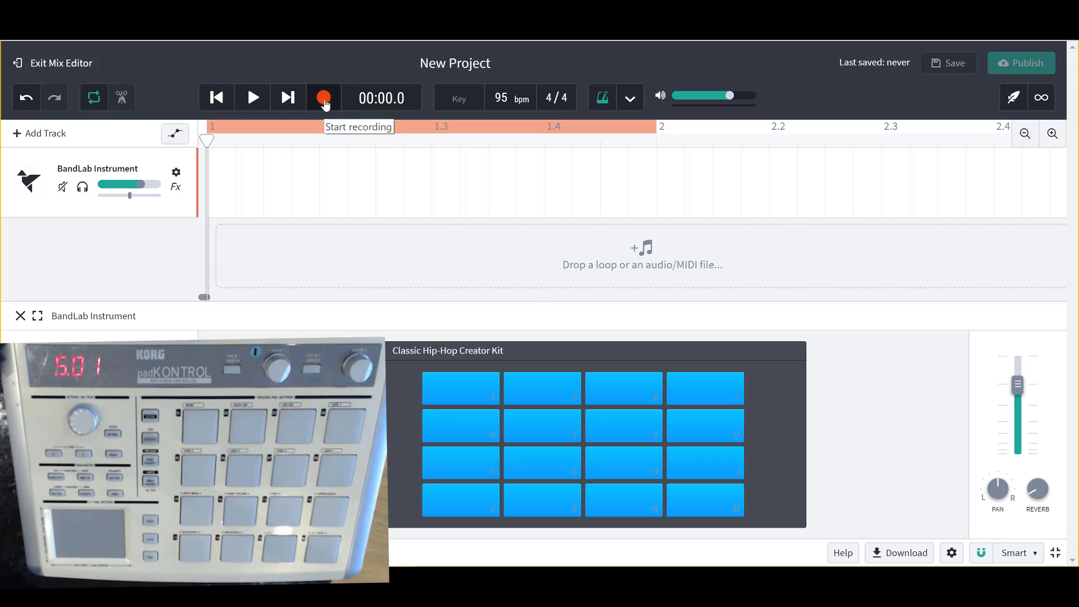
{"action": "left_click", "coordinate": [324, 99]}
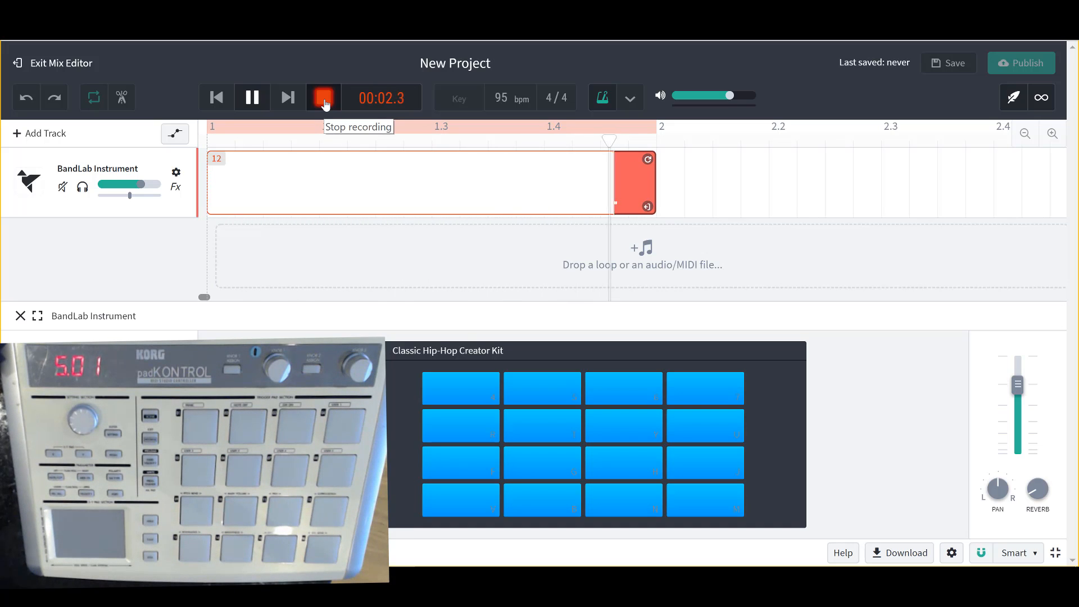
{"action": "left_click", "coordinate": [323, 100]}
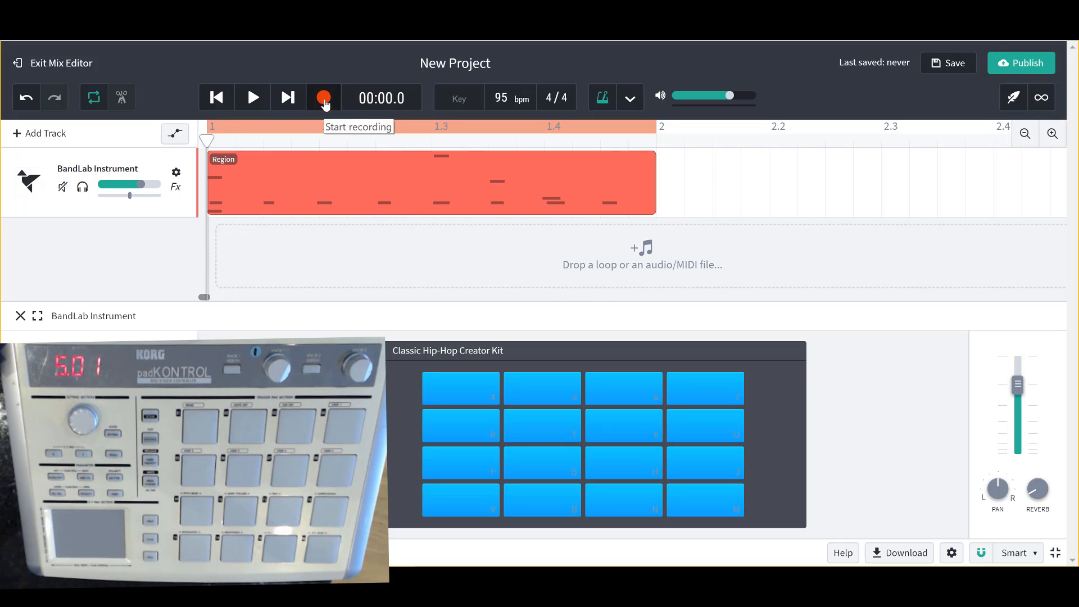
Step: Play the recorded drum loop from the beginning, and pause it after listening
{"action": "left_click", "coordinate": [218, 102]}
{"action": "left_click", "coordinate": [252, 104]}
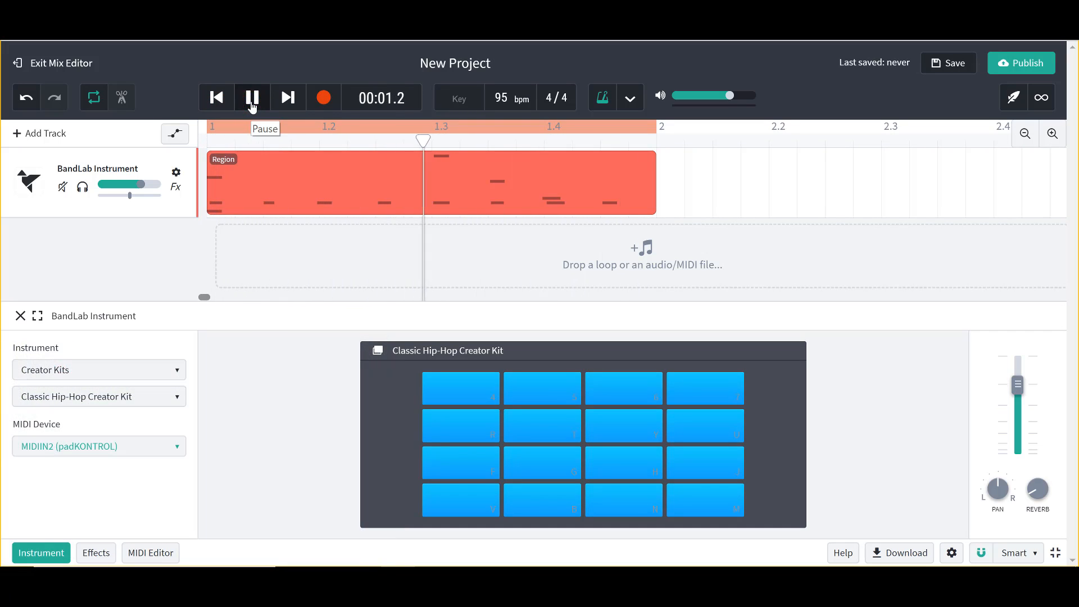
{"action": "left_click", "coordinate": [252, 105]}
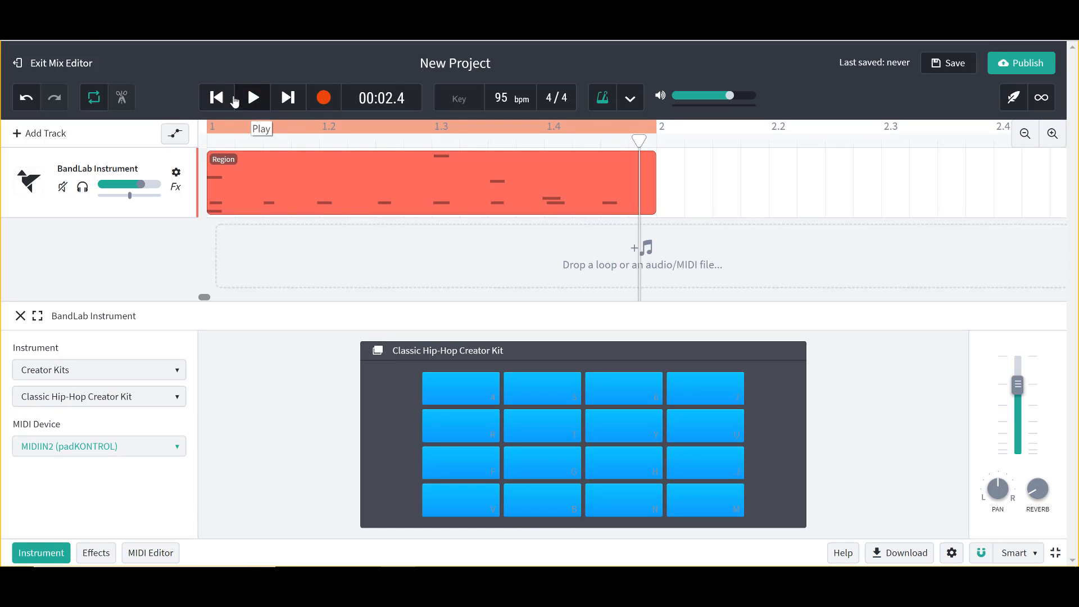
Step: Undo the latest recorded drum layers one at a time, playing the loop to hear each removal
{"action": "left_click", "coordinate": [33, 101]}
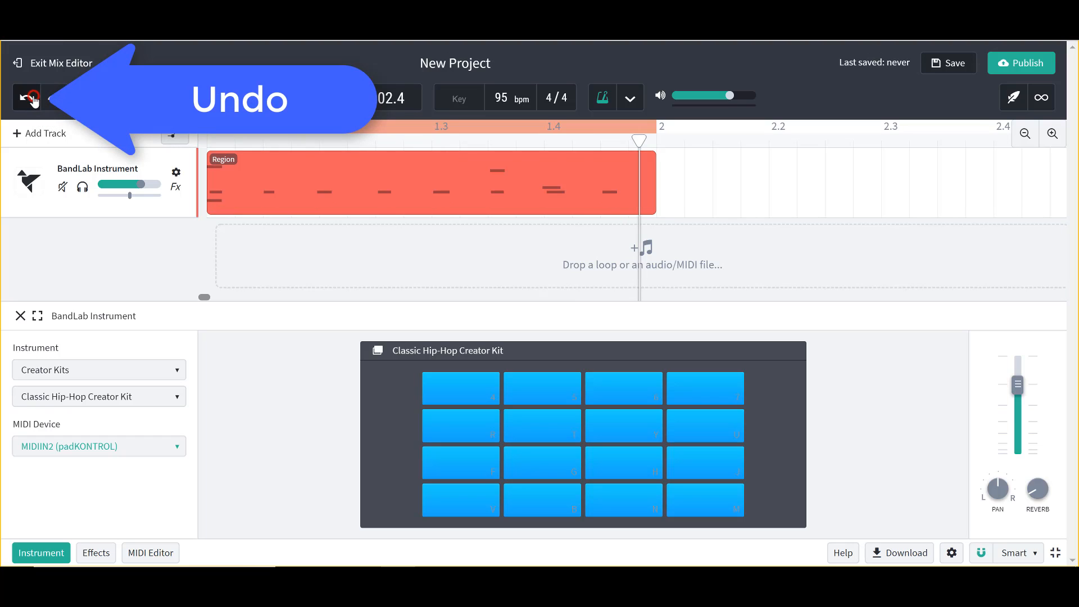
{"action": "key", "text": "space"}
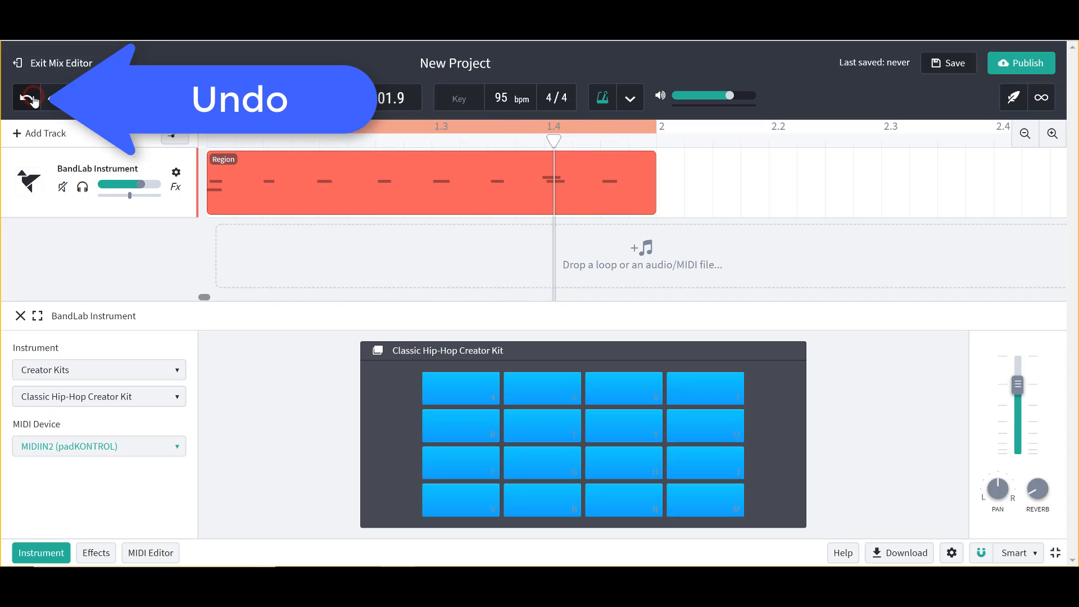
{"action": "left_click", "coordinate": [29, 98]}
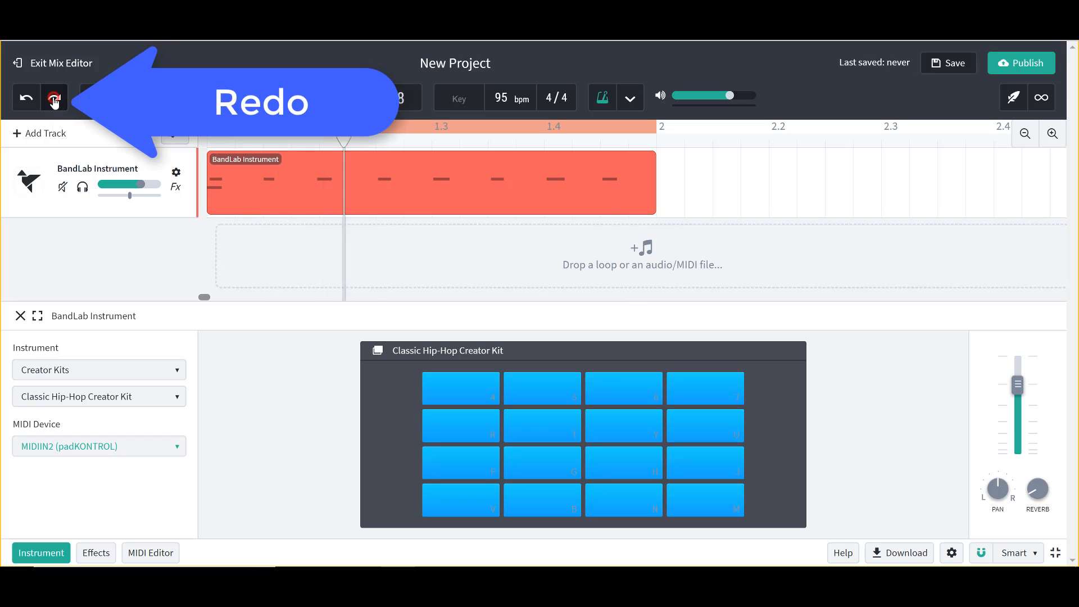
Step: Redo the undone drum layers one by one until the full recorded pattern is back
{"action": "left_click", "coordinate": [54, 100]}
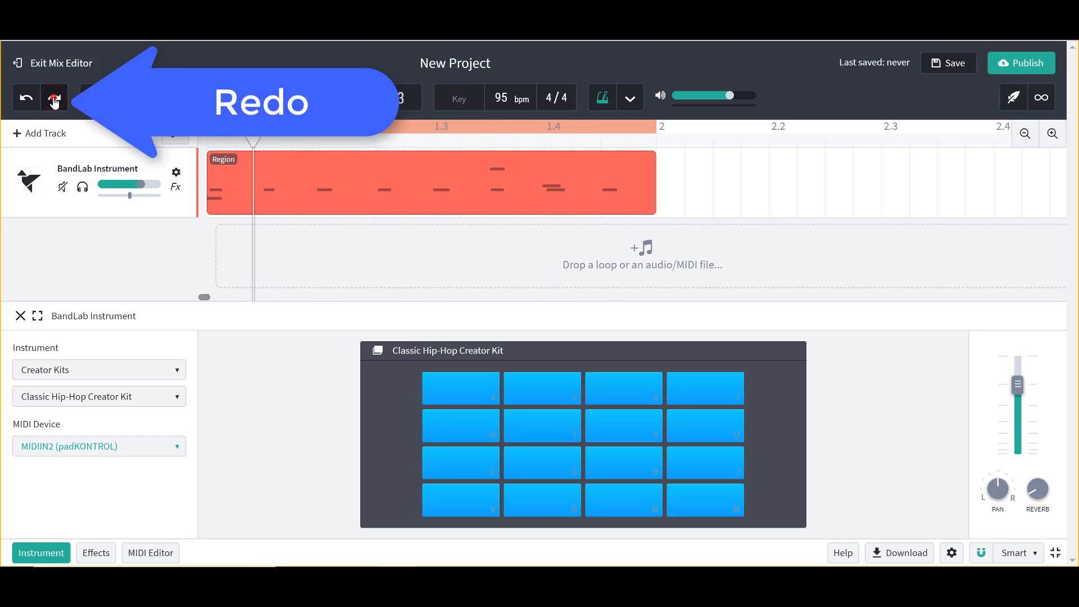
{"action": "left_click", "coordinate": [55, 100]}
{"action": "left_click", "coordinate": [55, 99]}
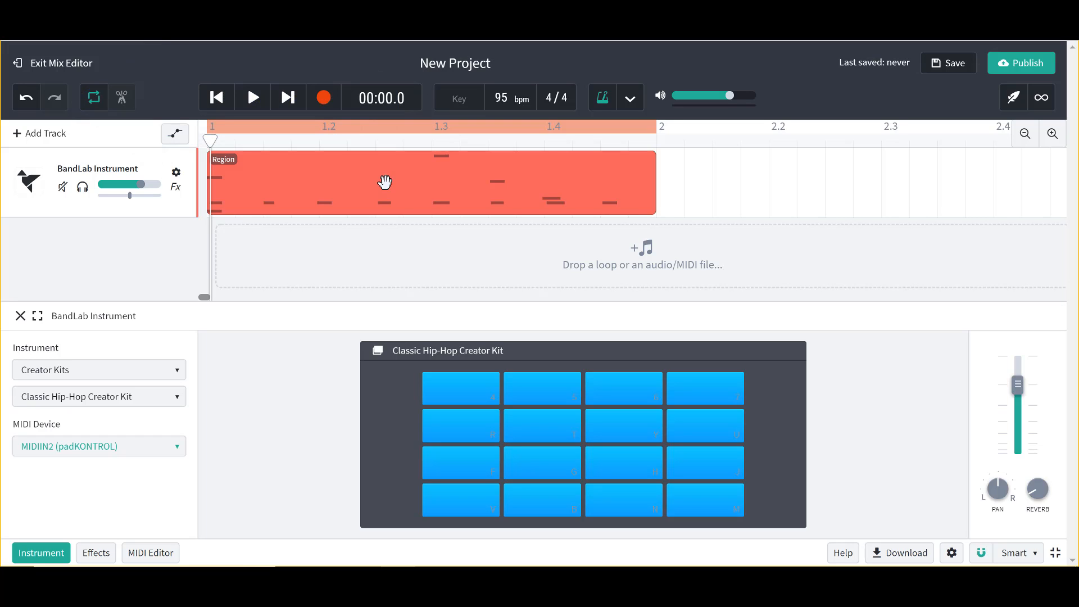
Step: Open the recorded drum region in the MIDI Editor and select single notes to check their timing against the grid
{"action": "double_click", "coordinate": [416, 190]}
{"action": "scroll", "coordinate": [286, 455], "scroll_direction": "down", "scroll_amount": 5}
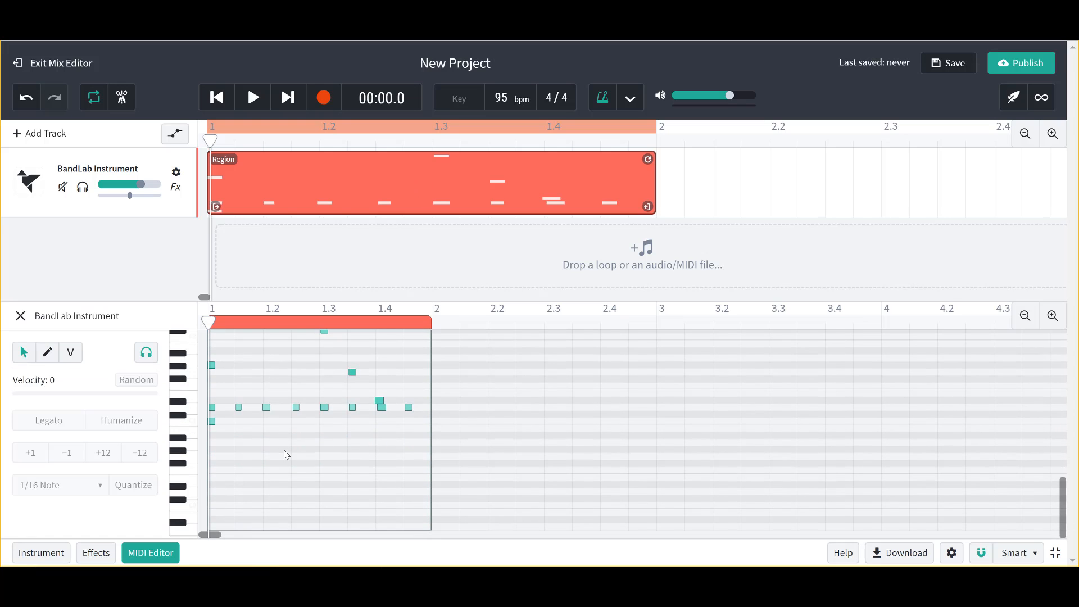
{"action": "scroll", "coordinate": [316, 375], "scroll_direction": "up", "scroll_amount": 1}
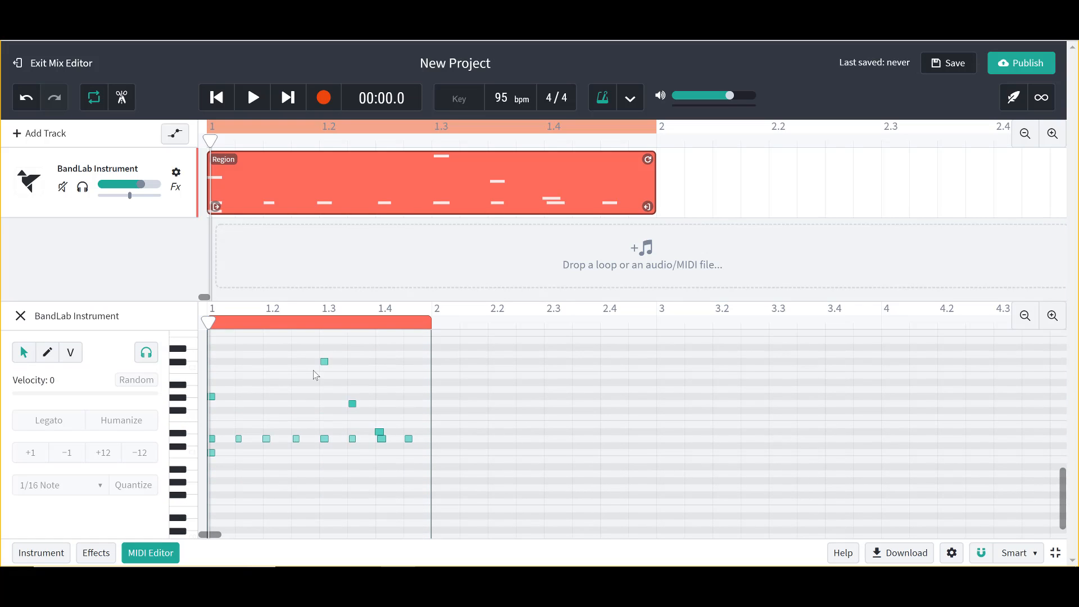
{"action": "left_click", "coordinate": [324, 362]}
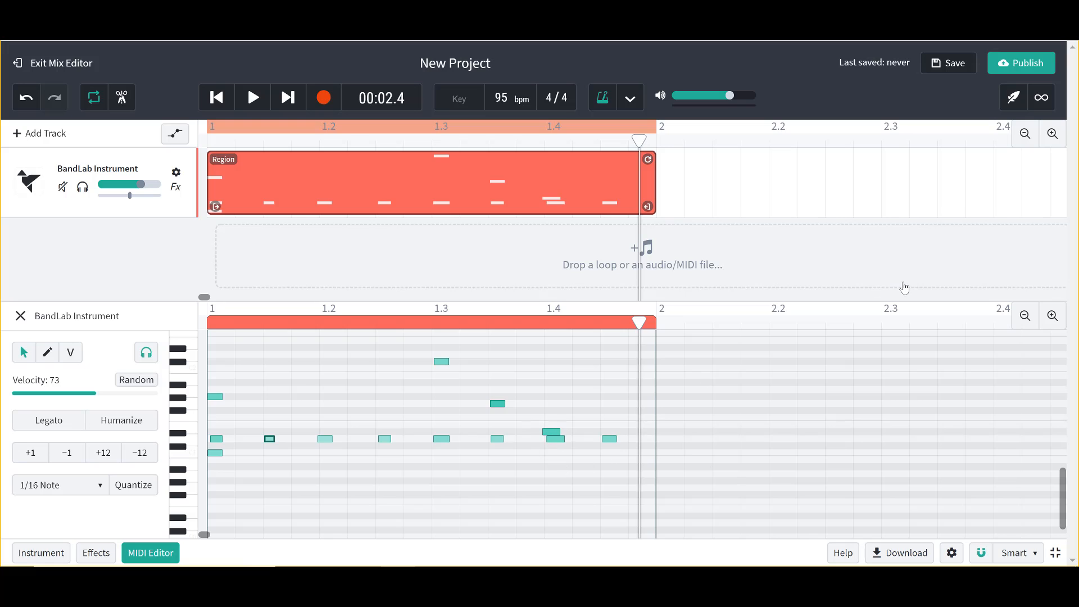
{"action": "left_click", "coordinate": [1052, 317]}
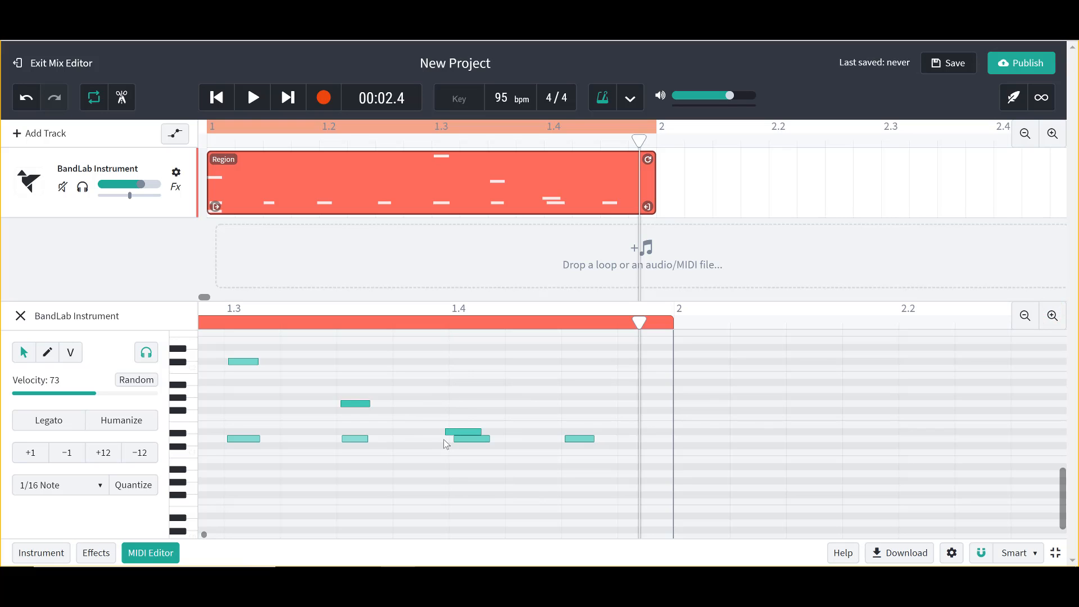
Step: Play the unquantized drum loop from the start to listen to its timing, and pause it
{"action": "left_click", "coordinate": [216, 98]}
{"action": "left_click", "coordinate": [253, 98]}
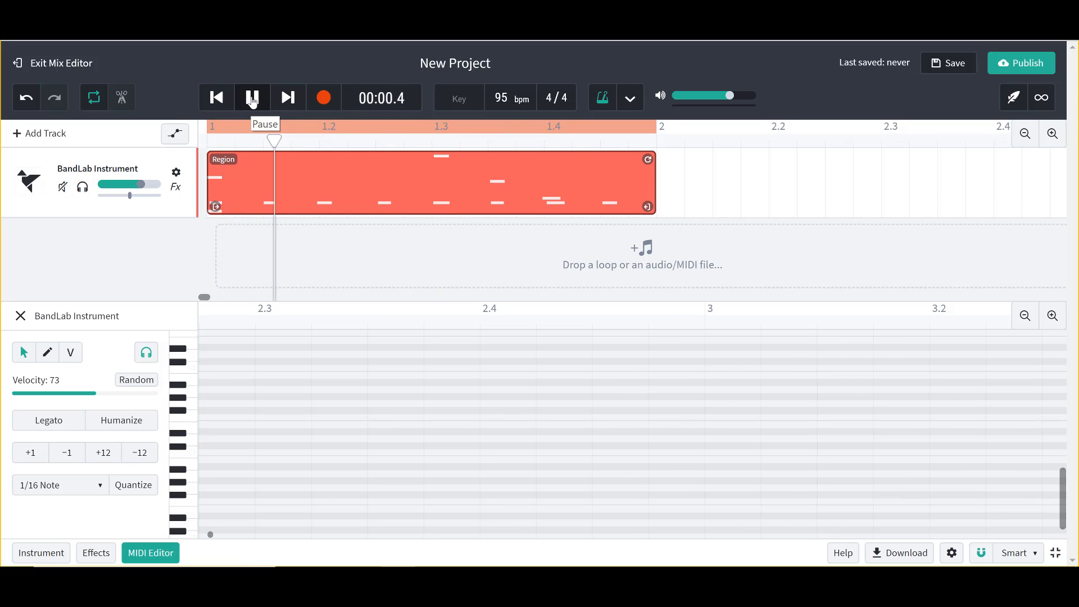
{"action": "left_click", "coordinate": [252, 99]}
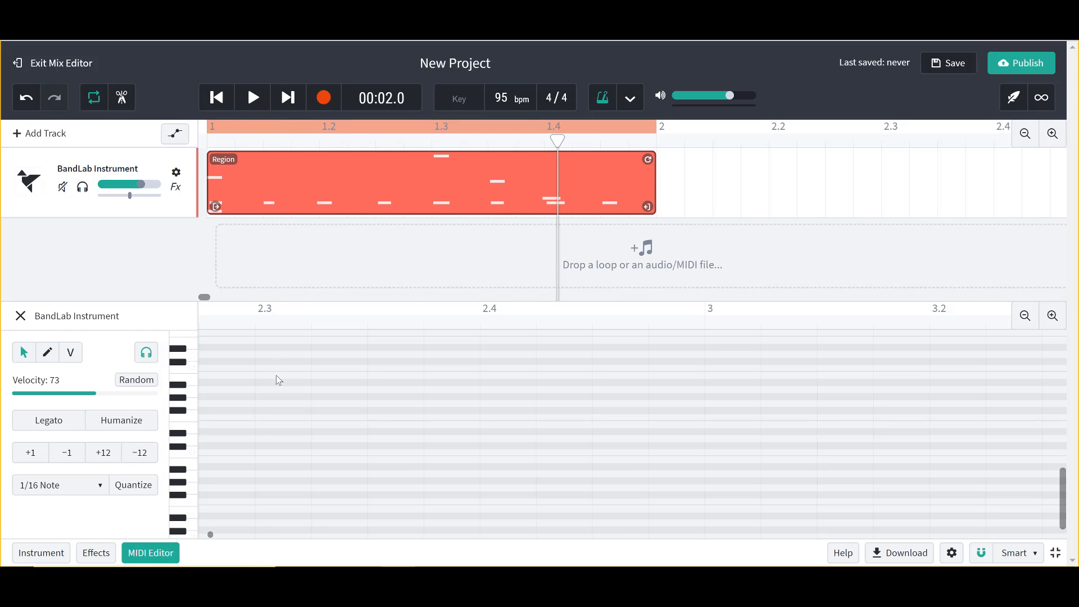
Step: Select all notes in the drum region, quantize them to 1/16 notes, and play back the loop
{"action": "left_click", "coordinate": [1024, 318]}
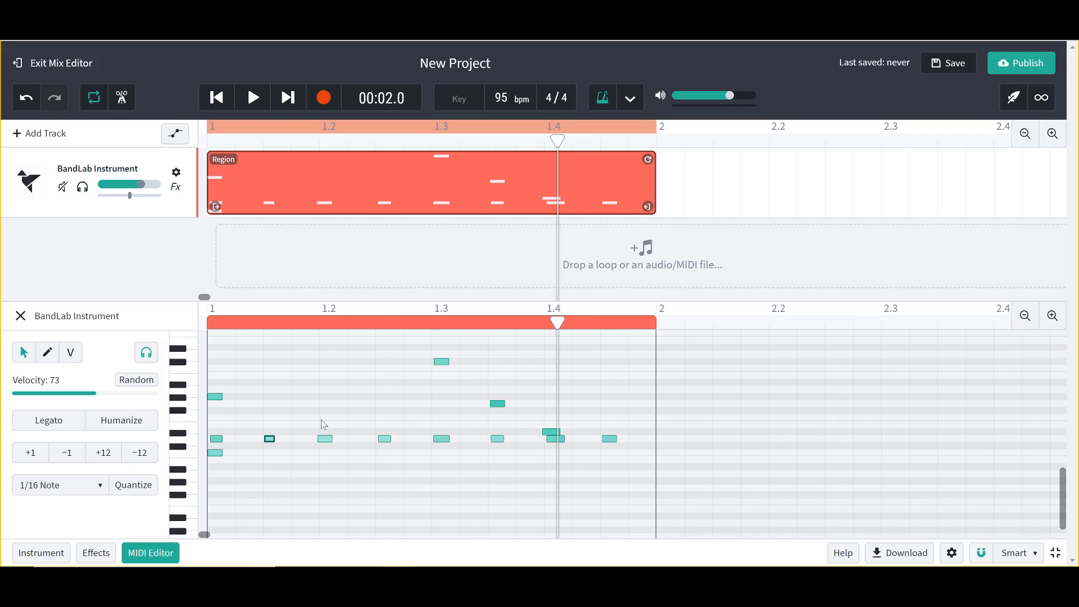
{"action": "left_click", "coordinate": [332, 389]}
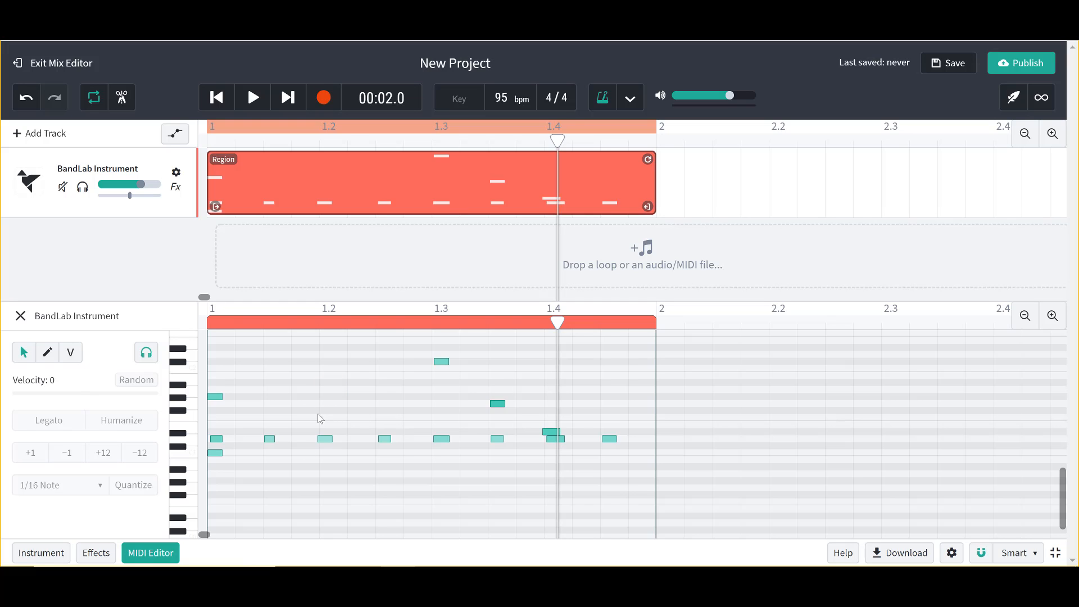
{"action": "key", "text": "ctrl+a"}
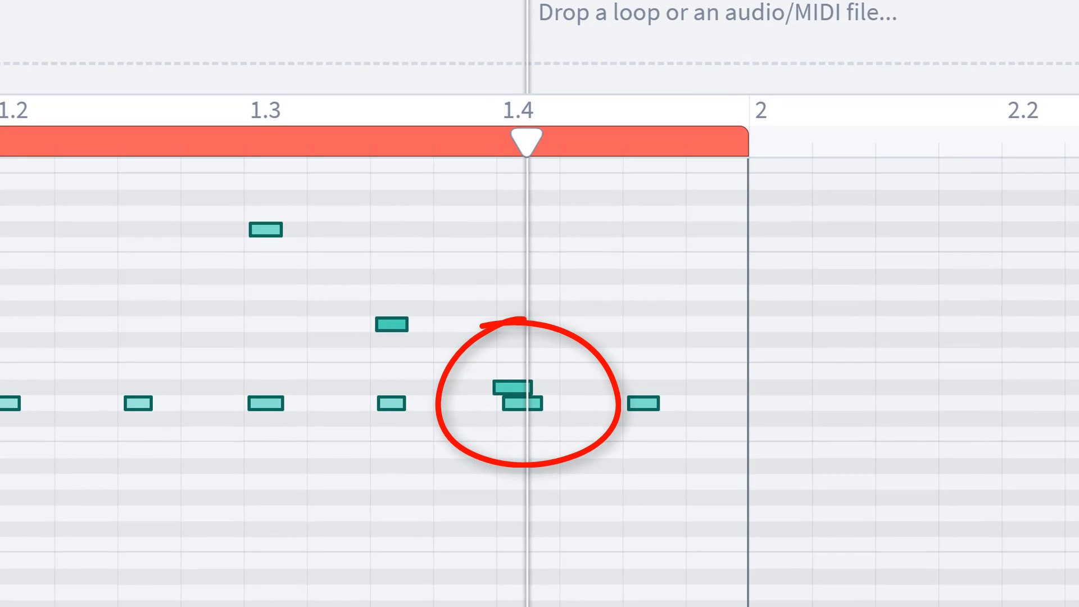
{"action": "key", "text": "q"}
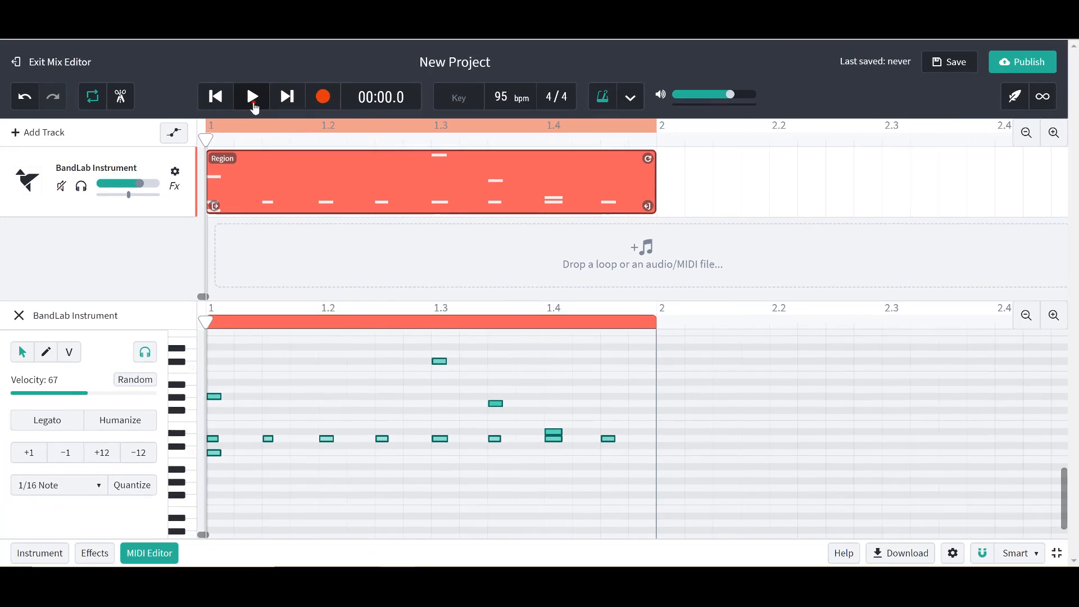
{"action": "left_click", "coordinate": [252, 103]}
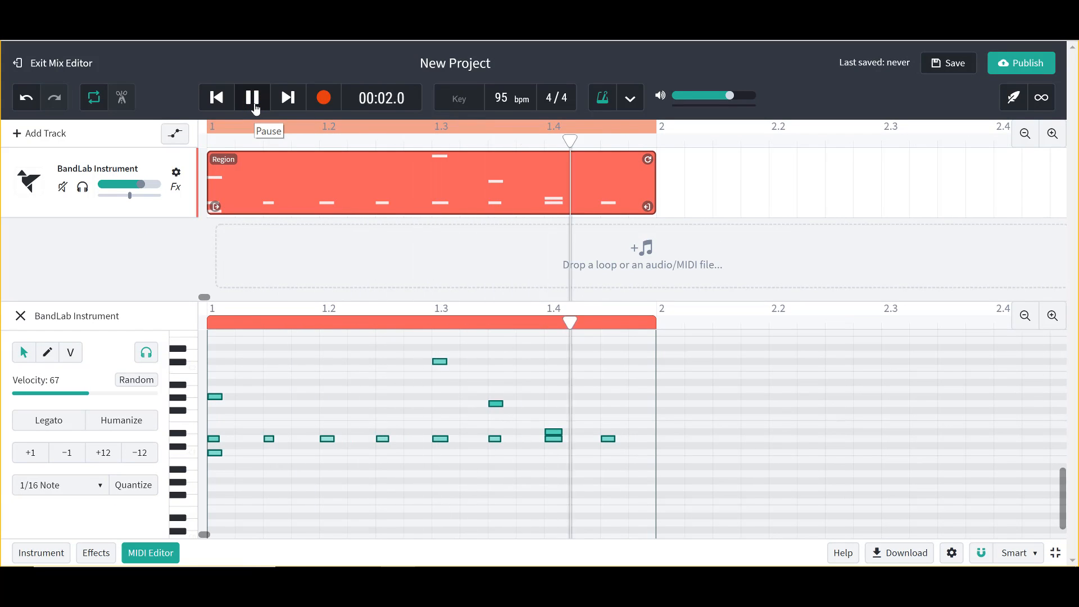
{"action": "left_click", "coordinate": [254, 106]}
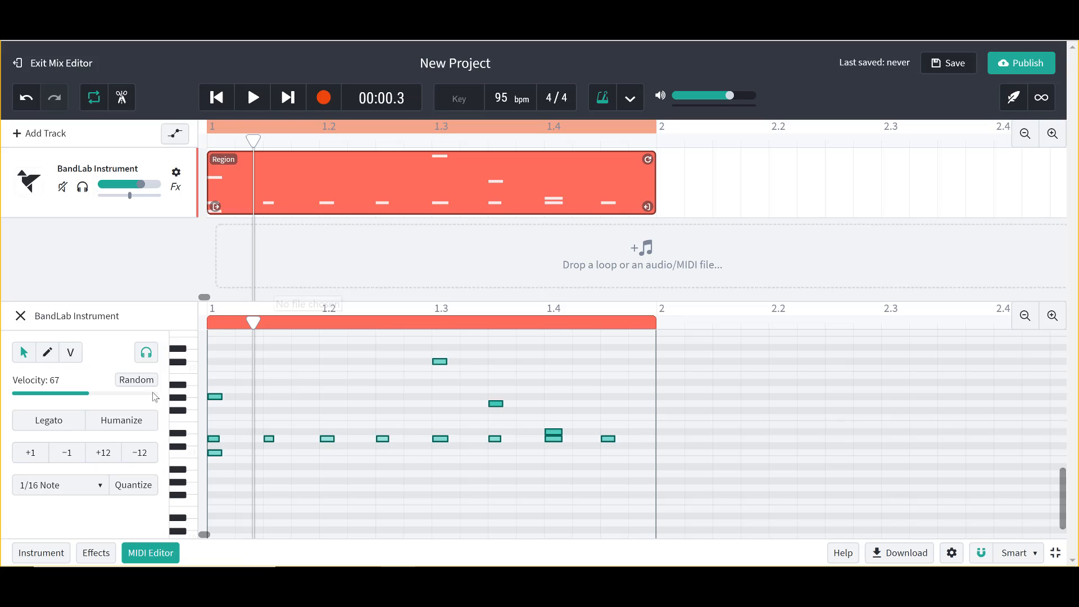
Step: Humanize the selected quantized drum notes and play the loop from the beginning to hear the change
{"action": "left_click", "coordinate": [137, 427]}
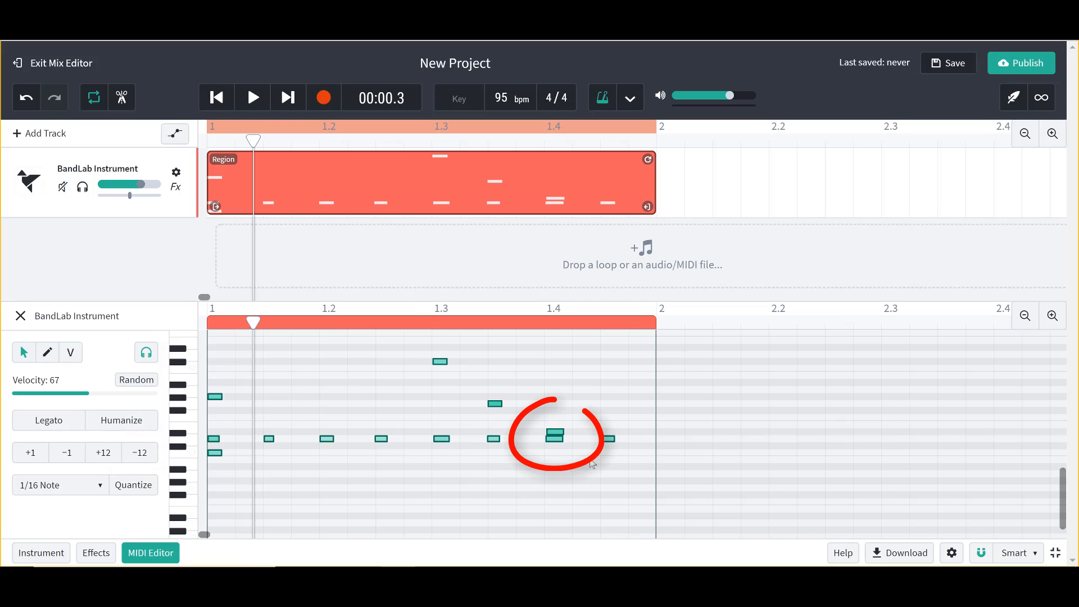
{"action": "left_click", "coordinate": [1057, 315]}
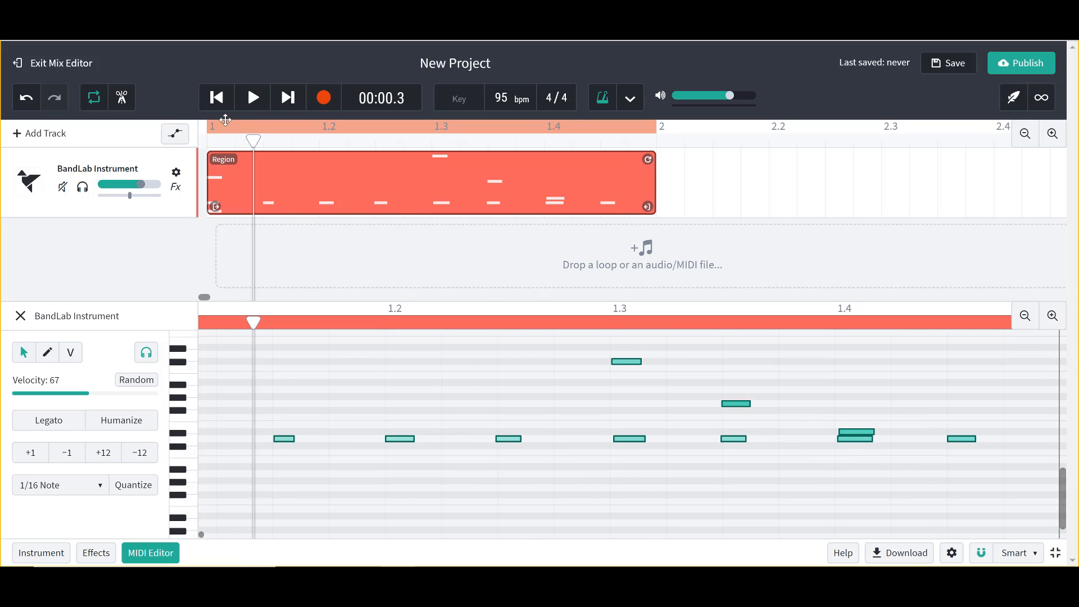
{"action": "left_click", "coordinate": [216, 100]}
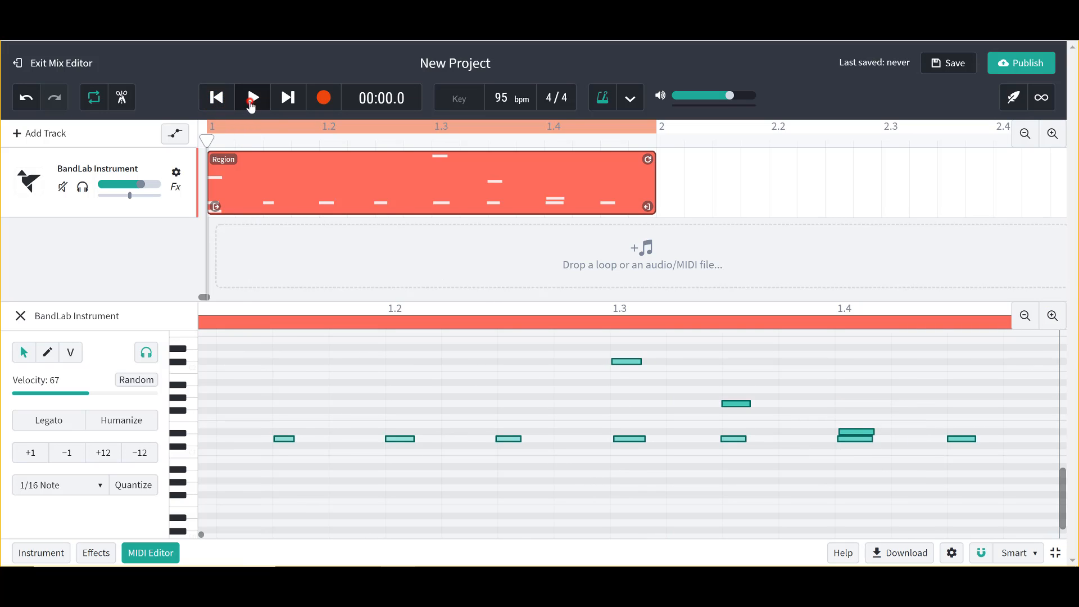
{"action": "left_click", "coordinate": [251, 100]}
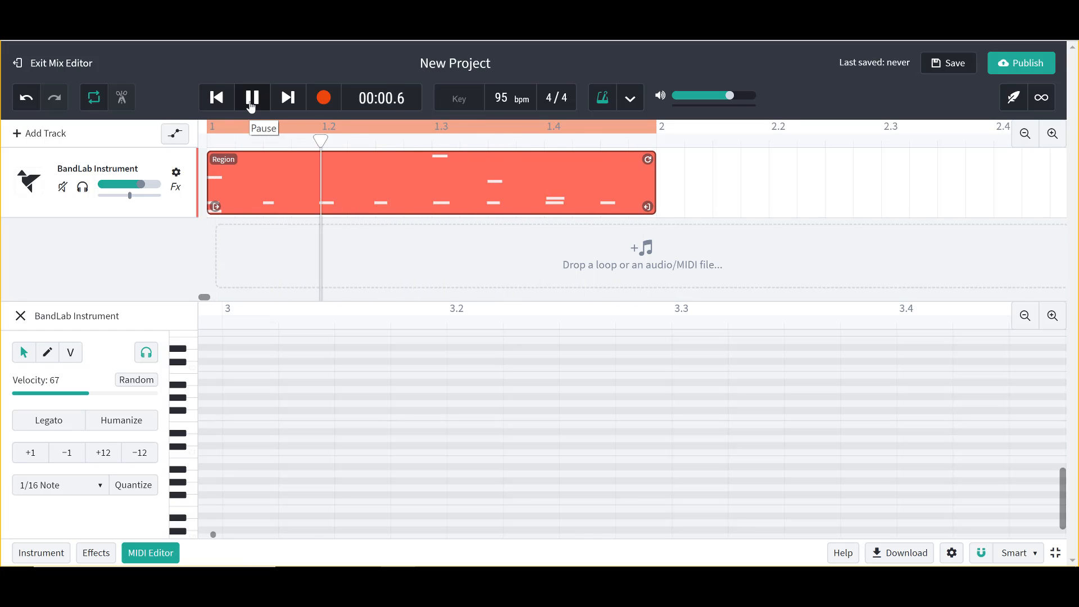
{"action": "left_click", "coordinate": [250, 101]}
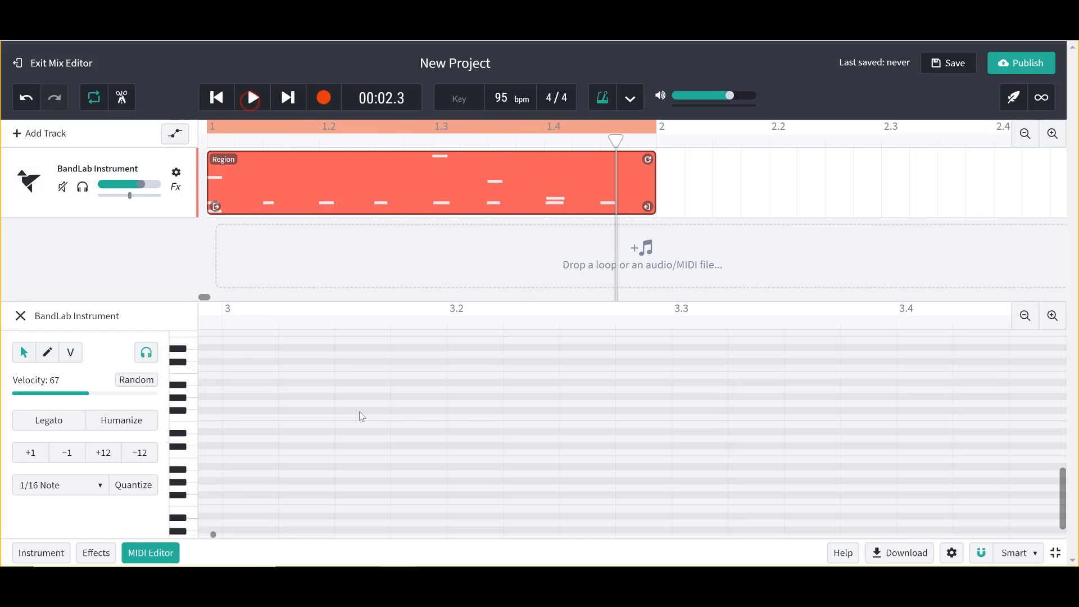
{"action": "scroll", "coordinate": [362, 416], "scroll_direction": "left", "scroll_amount": 20}
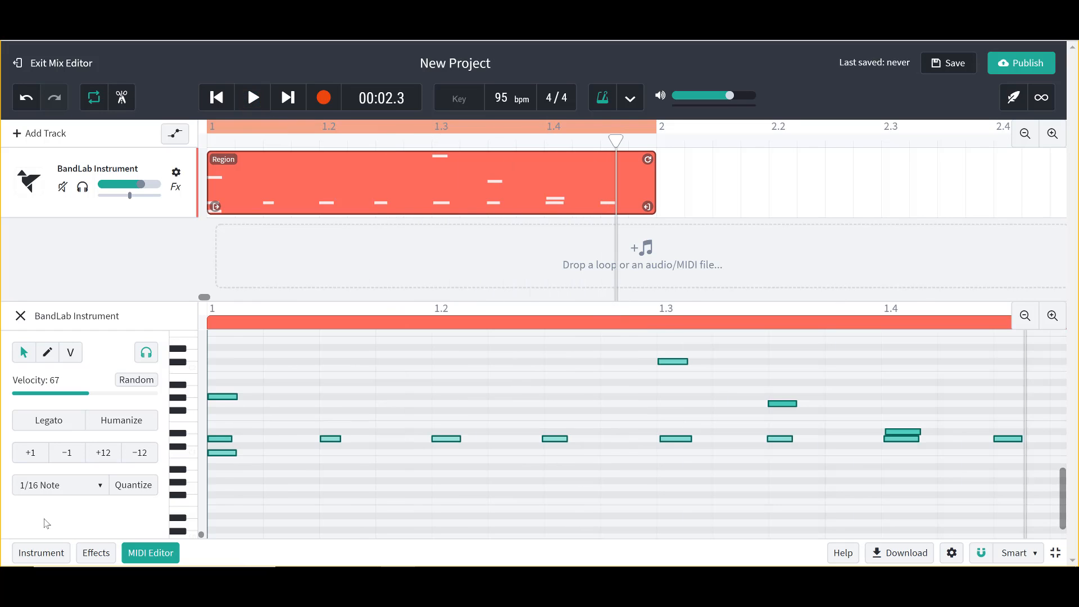